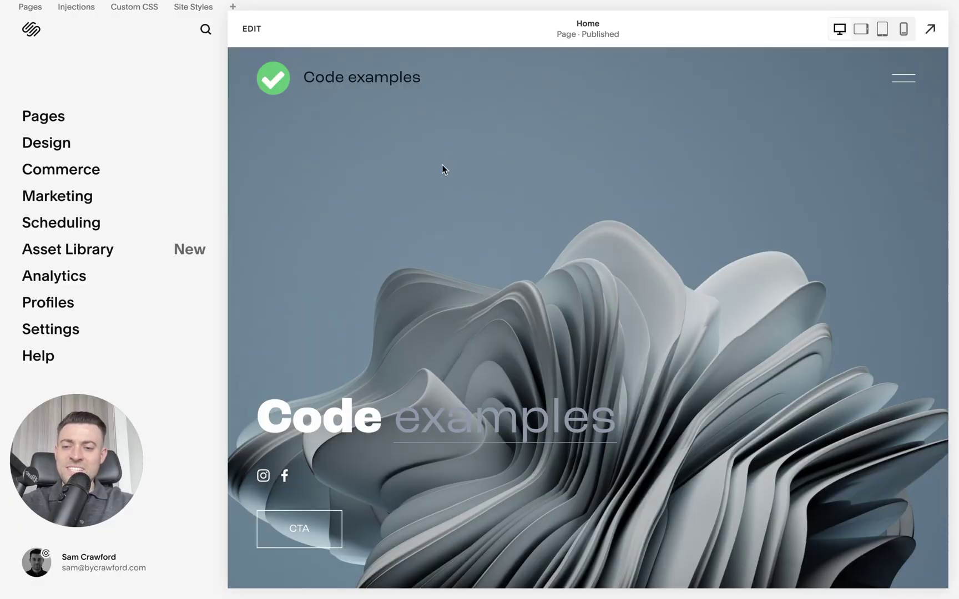
Step: Edit the Home page and upgrade its hero section to Fluid Engine
left_click(251, 29)
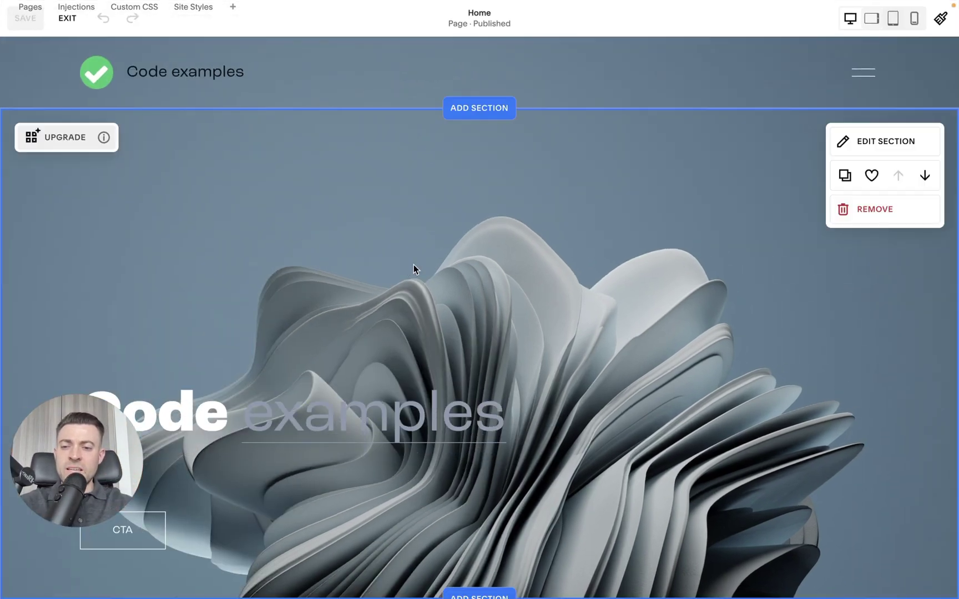
scroll(490, 248, "down", 2)
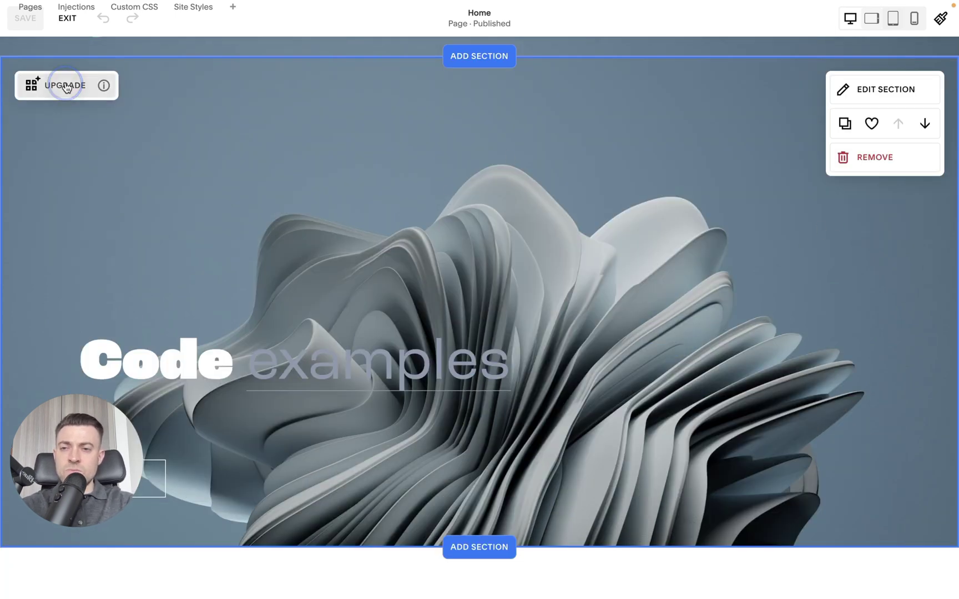
left_click(66, 87)
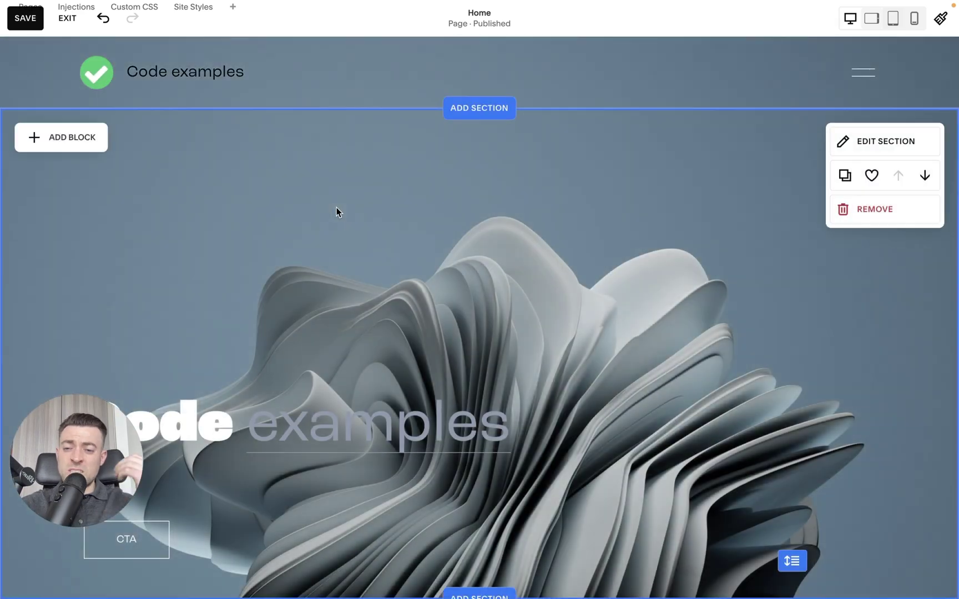
scroll(205, 387, "down", 5)
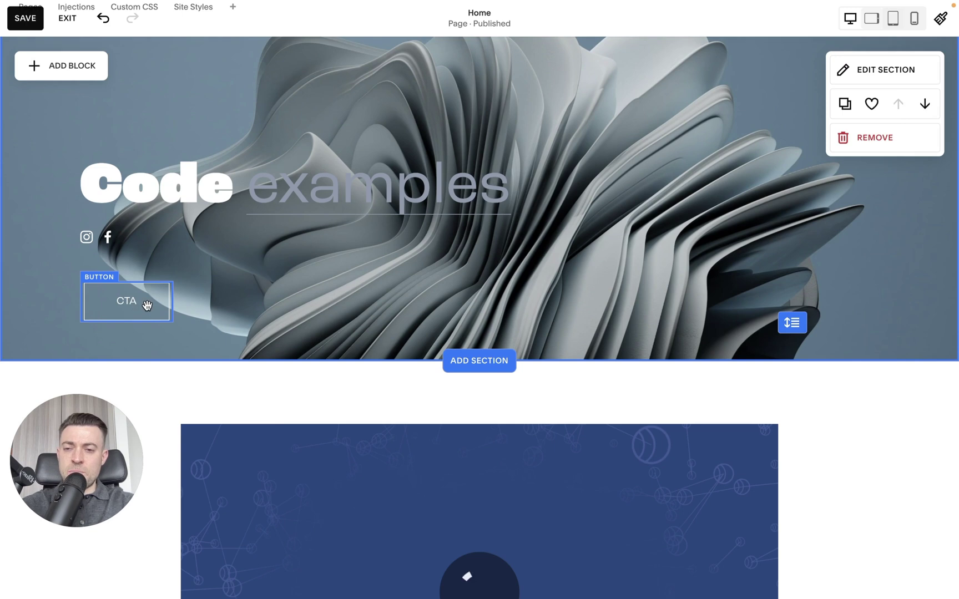
Step: Stretch the hero CTA button block wider and set its design to Fill
left_click(142, 305)
left_click_drag(182, 302, 390, 306)
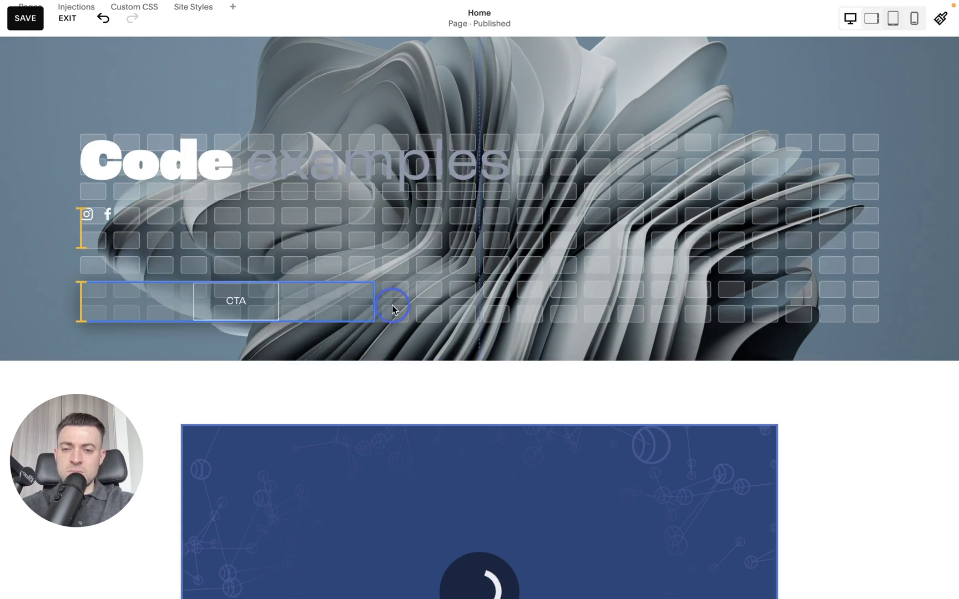
left_click(94, 252)
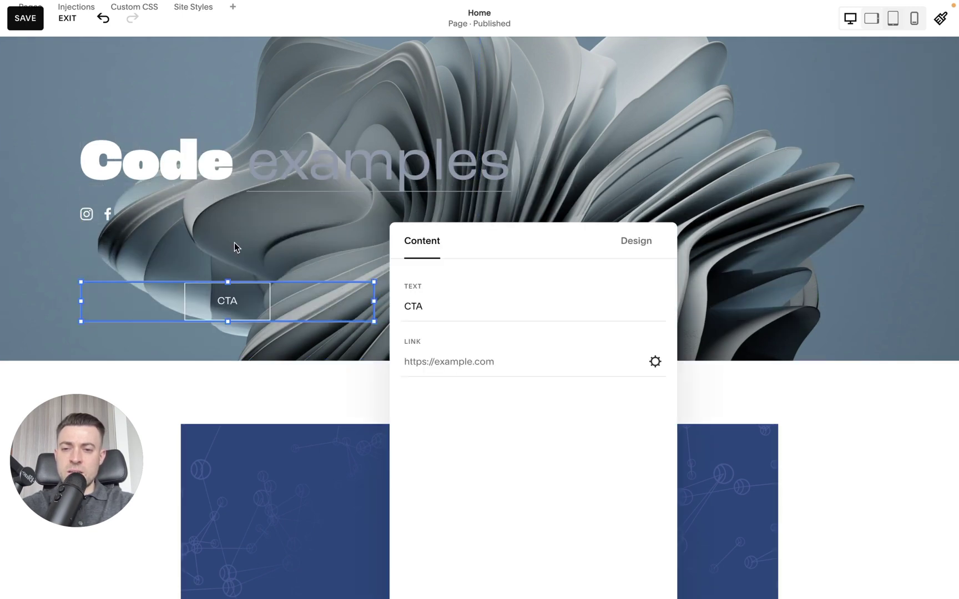
left_click(636, 241)
left_click(233, 340)
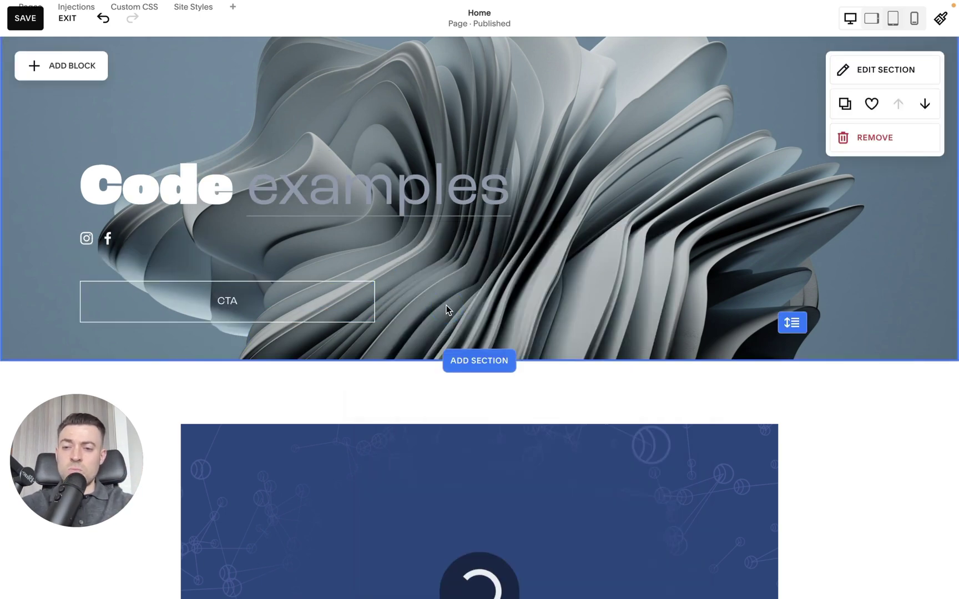
scroll(446, 306, "up", 1)
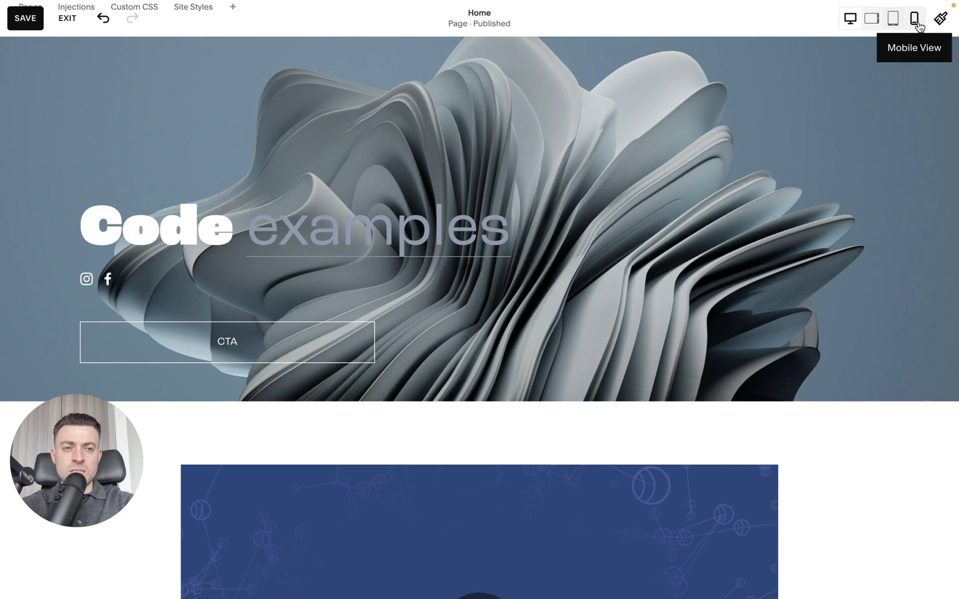
Step: In mobile view, move the heading, social links and CTA button blocks up the grid
left_click(914, 20)
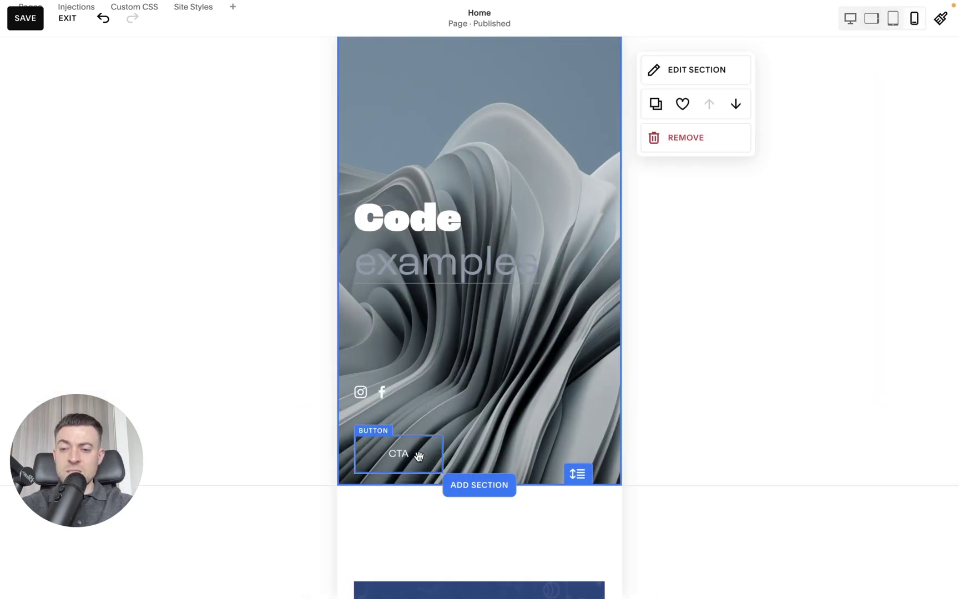
left_click_drag(428, 357, 487, 271)
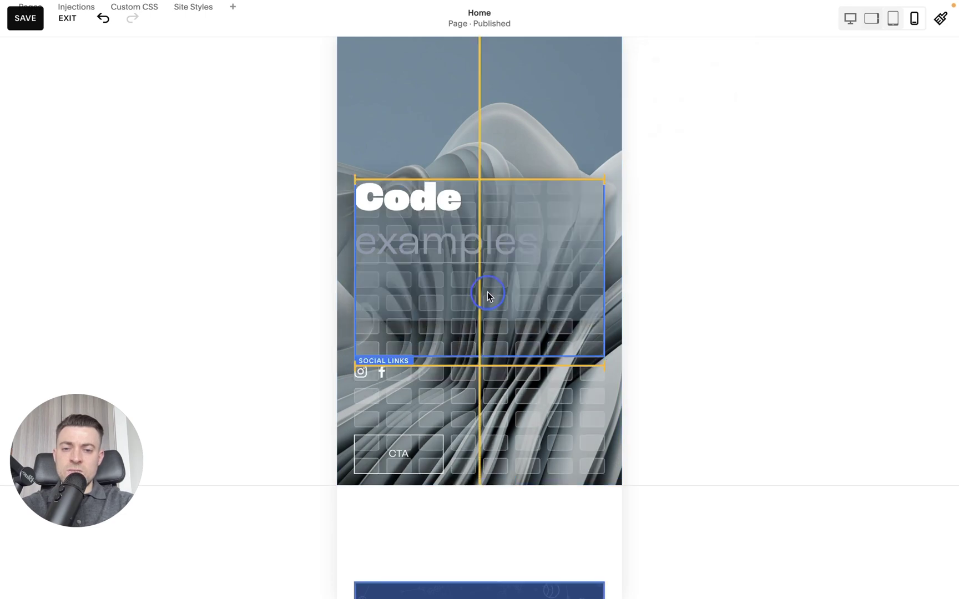
left_click_drag(374, 381, 373, 312)
left_click_drag(480, 318, 482, 315)
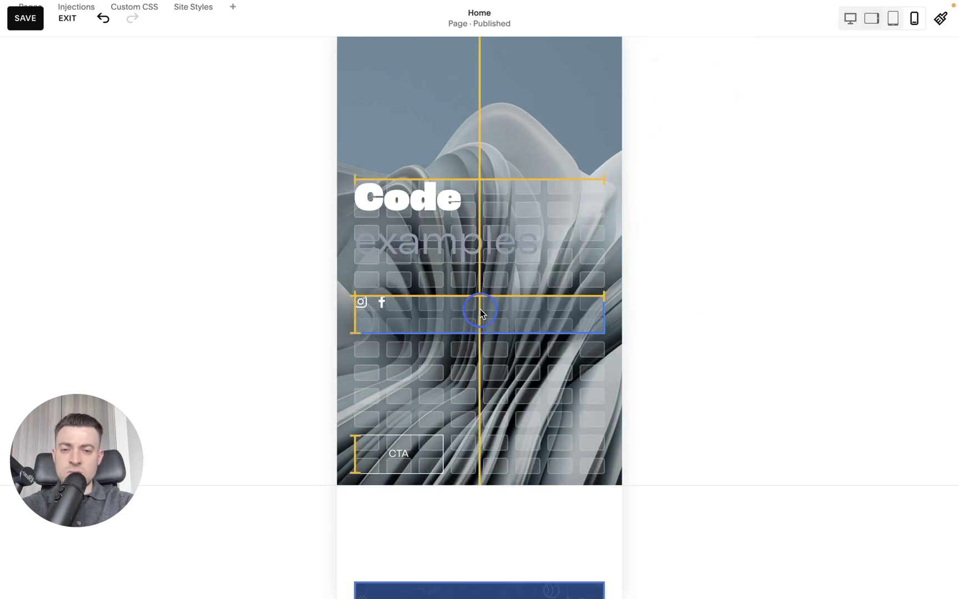
left_click_drag(425, 454, 424, 357)
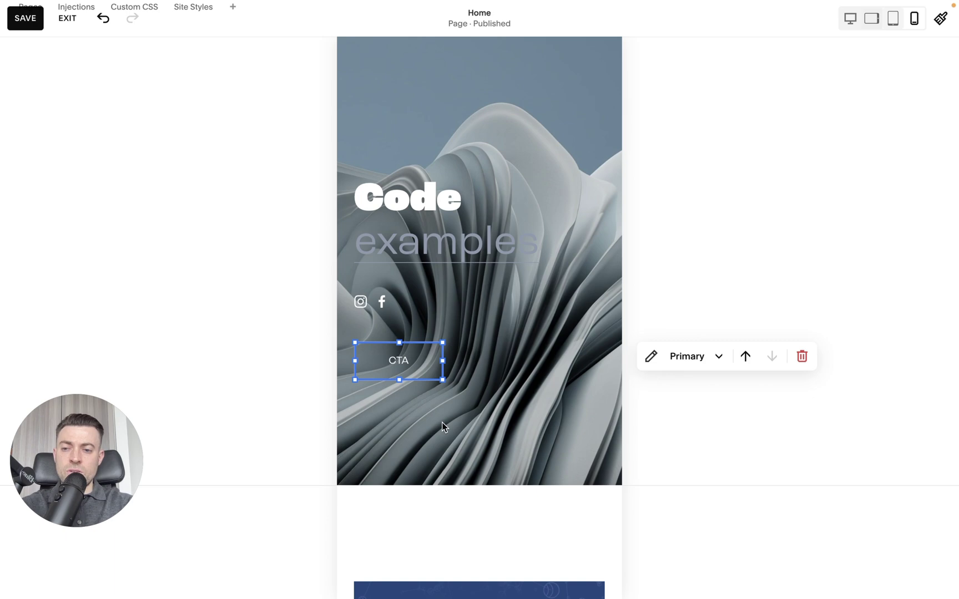
Step: Stretch the mobile CTA button to full width and adjust the hero section height
left_click(442, 360)
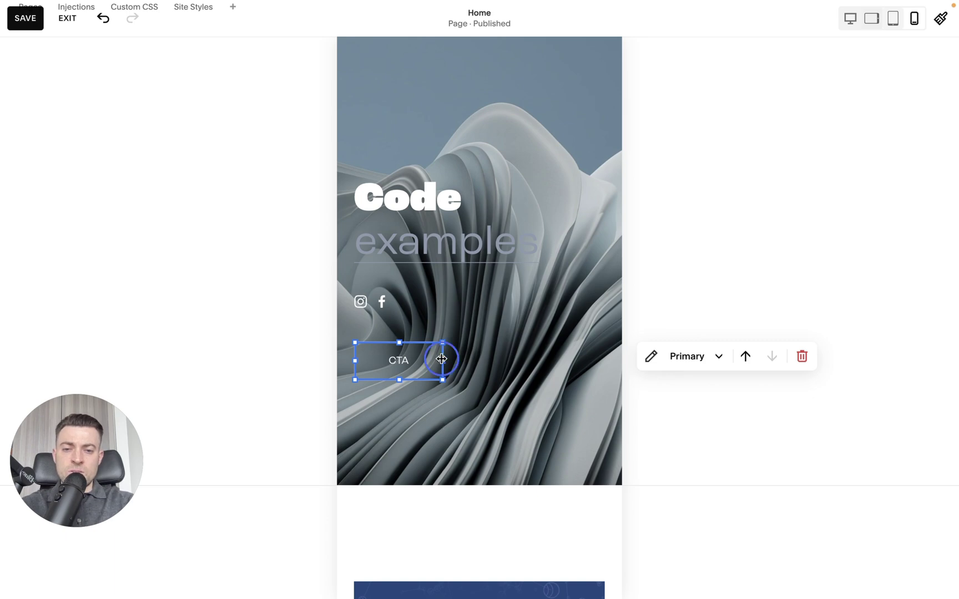
left_click_drag(441, 360, 604, 360)
left_click(581, 441)
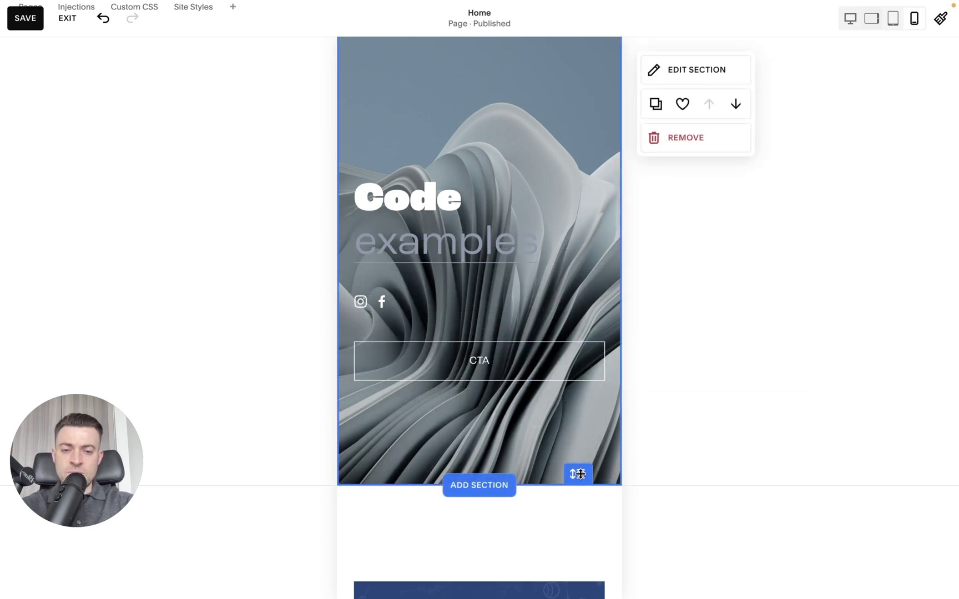
left_click_drag(580, 474, 585, 385)
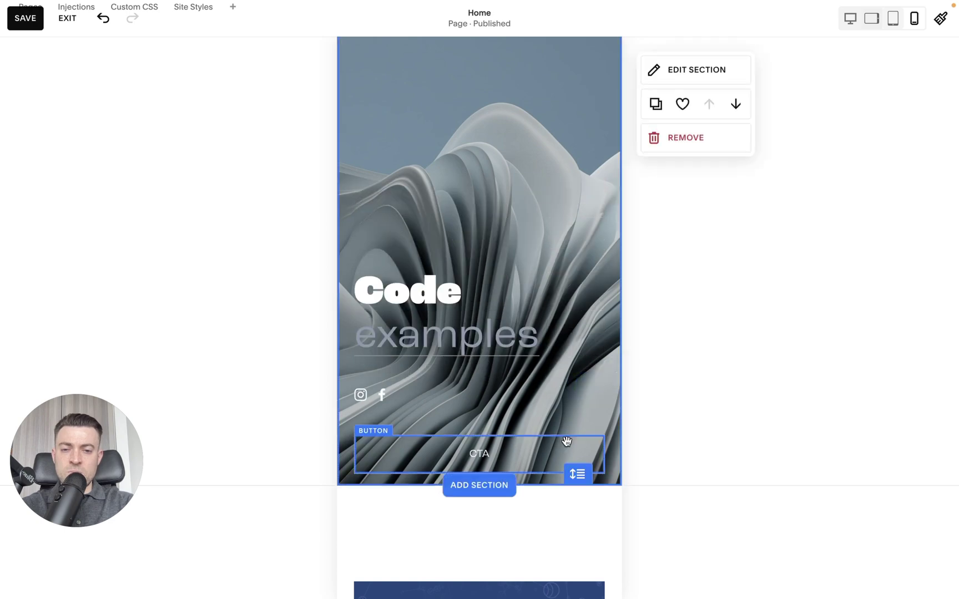
left_click_drag(579, 474, 590, 508)
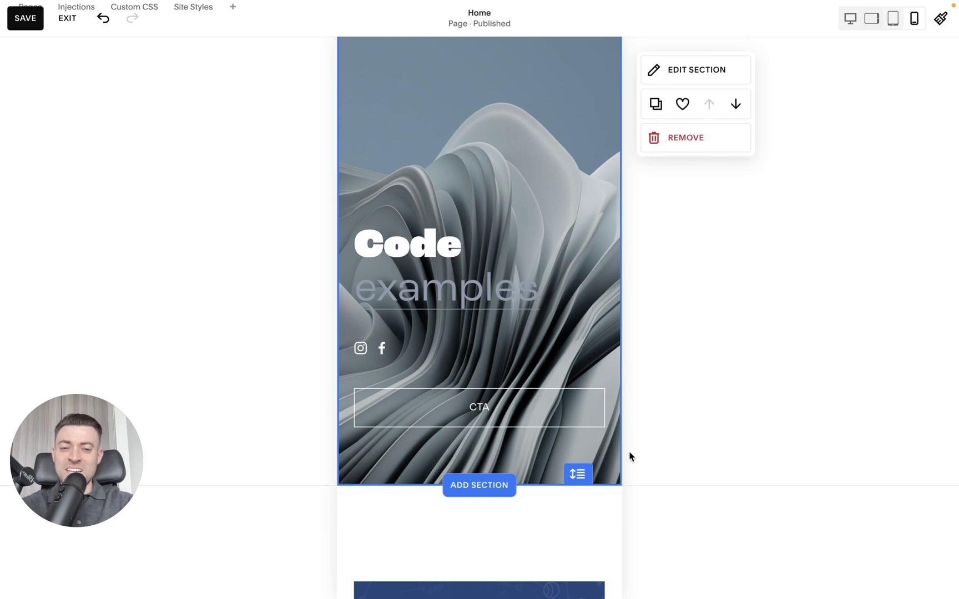
Step: Narrow the mobile CTA button to half width and duplicate it in the desktop layout
left_click(576, 416)
left_click_drag(603, 408, 475, 408)
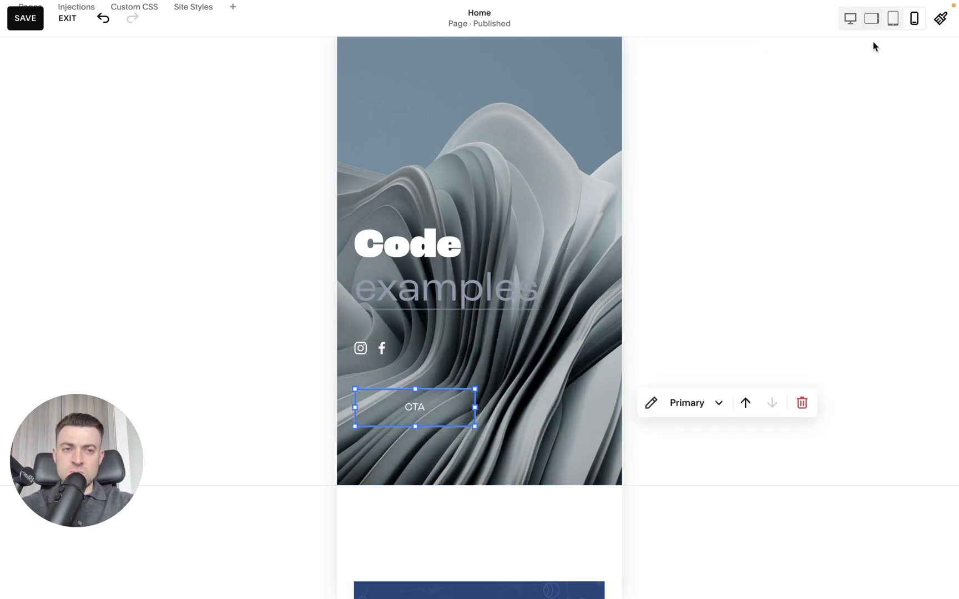
left_click(849, 21)
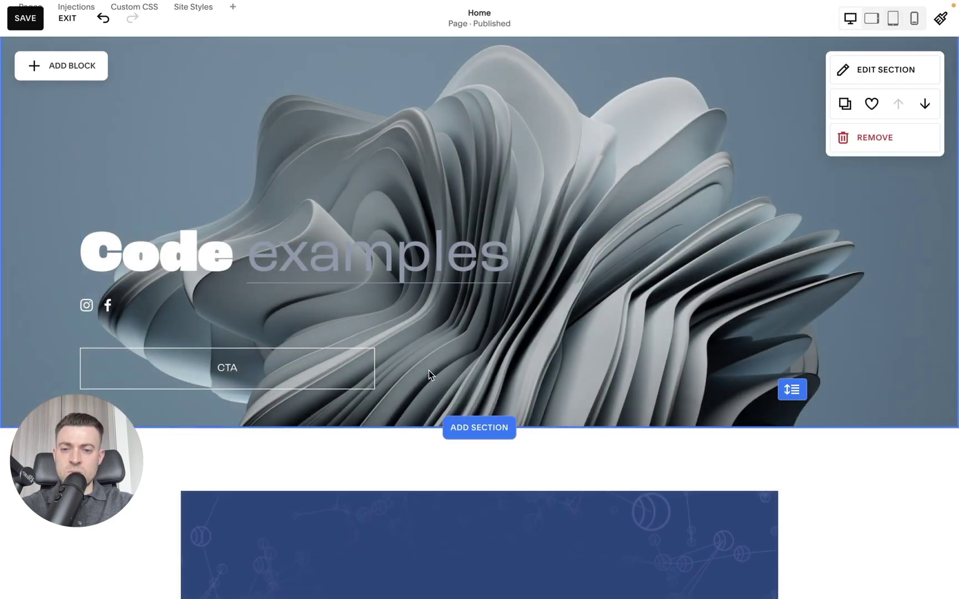
left_click(336, 371)
Step: In mobile view, place the second CTA button beside the first
left_click(914, 19)
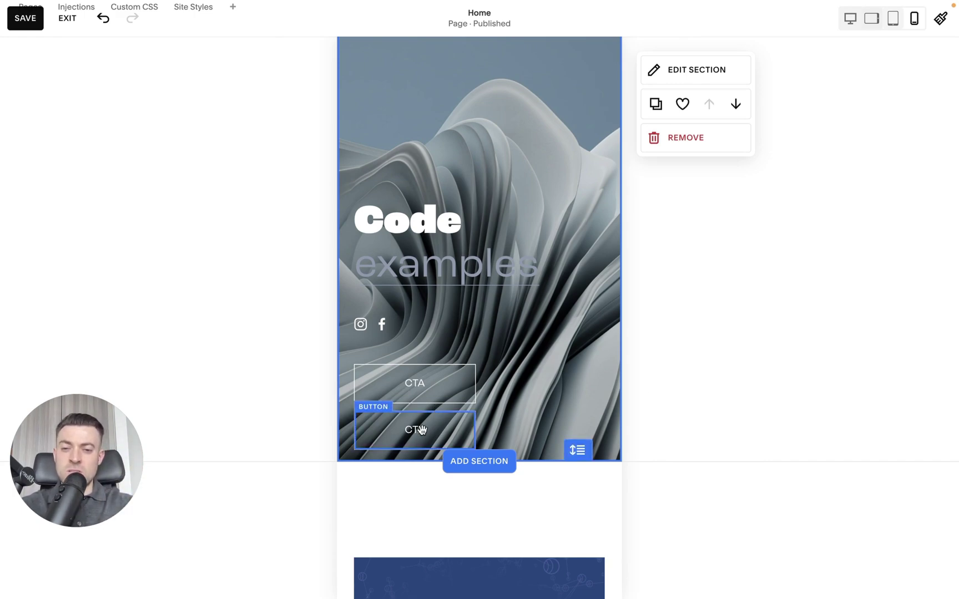
left_click_drag(421, 429, 552, 387)
left_click(543, 448)
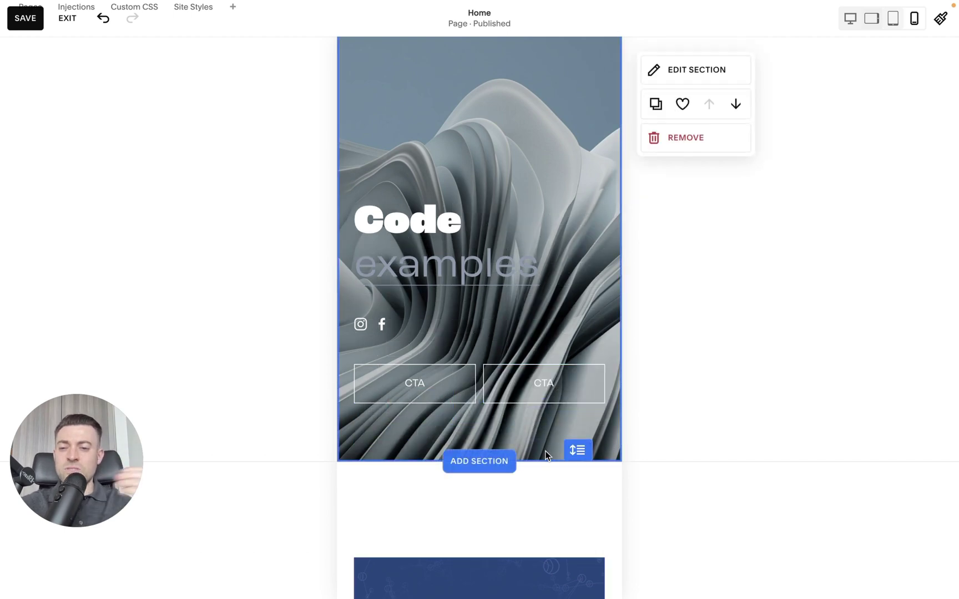